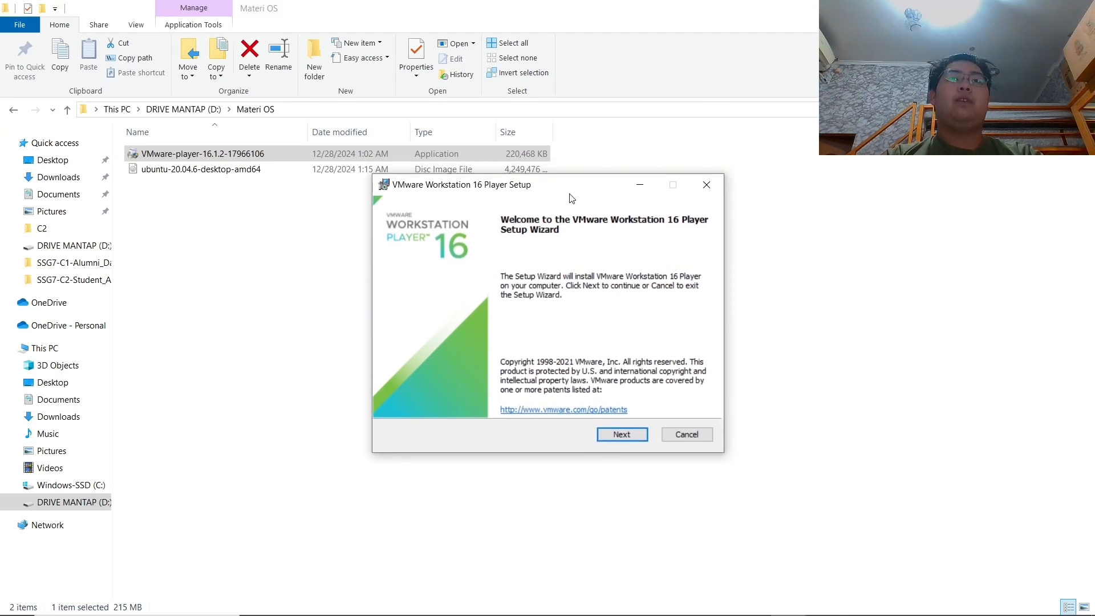
Install VMware Workstation 16 Player with default setup options and both shortcuts, then close the finished wizard.
left_click(608, 435)
left_click(645, 439)
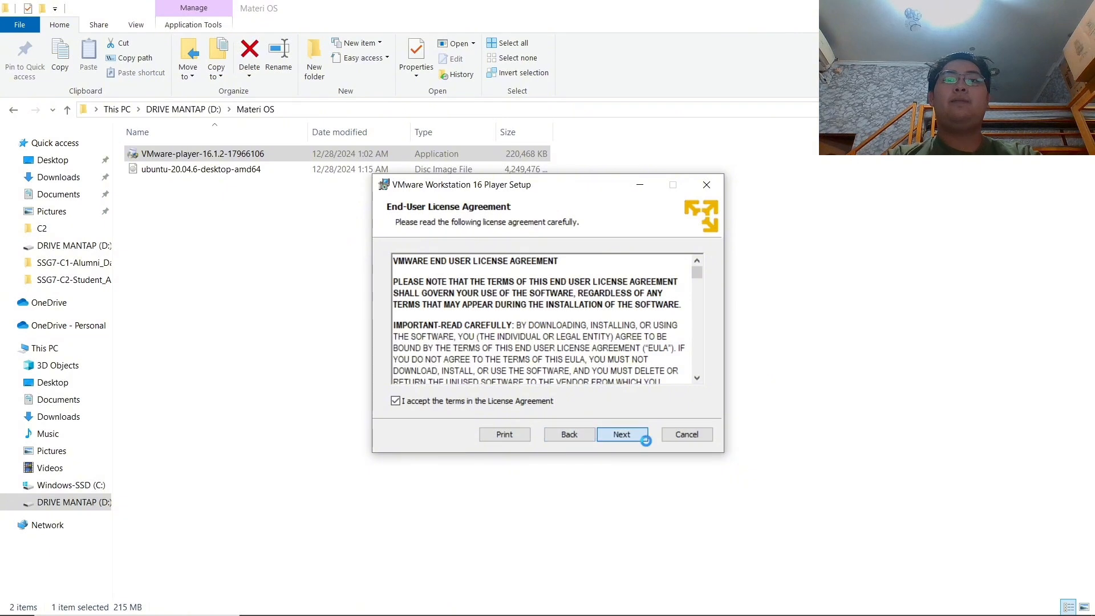
left_click(633, 437)
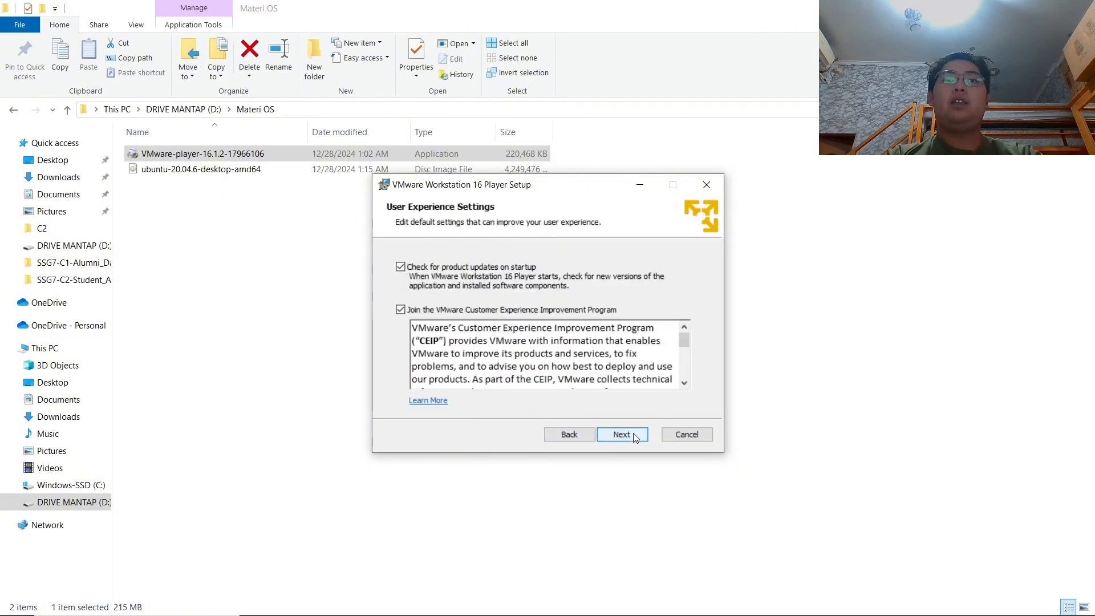
left_click(635, 437)
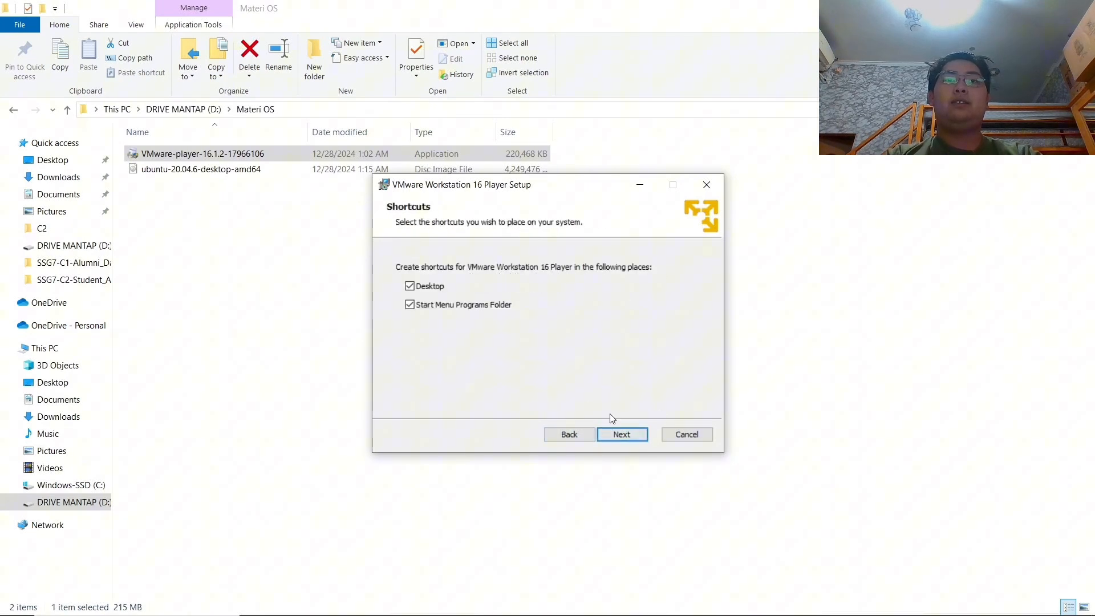
left_click(628, 436)
left_click(630, 436)
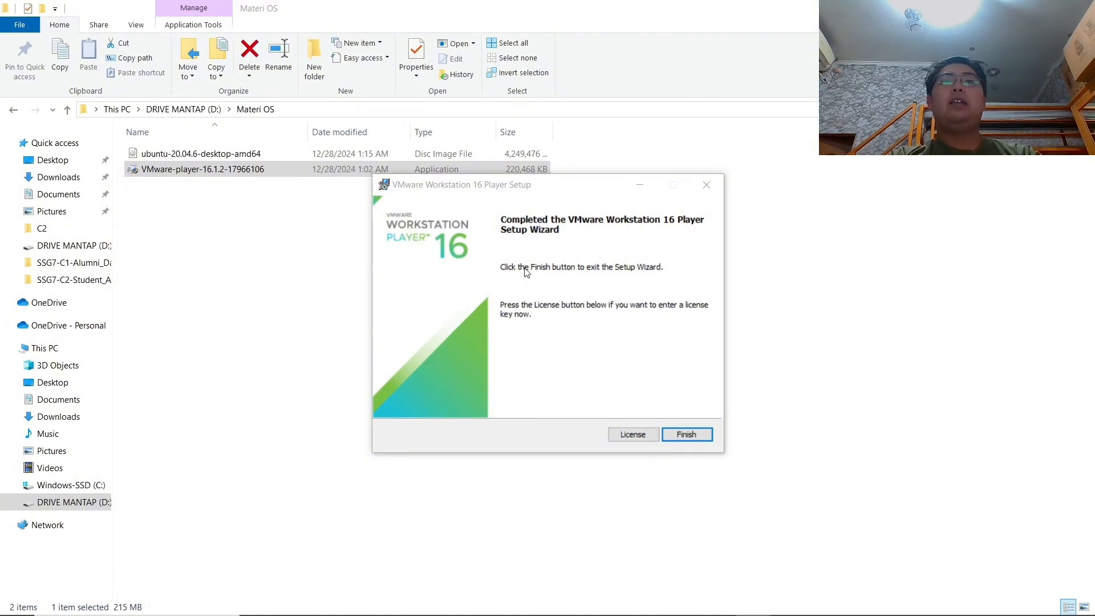
left_click(682, 434)
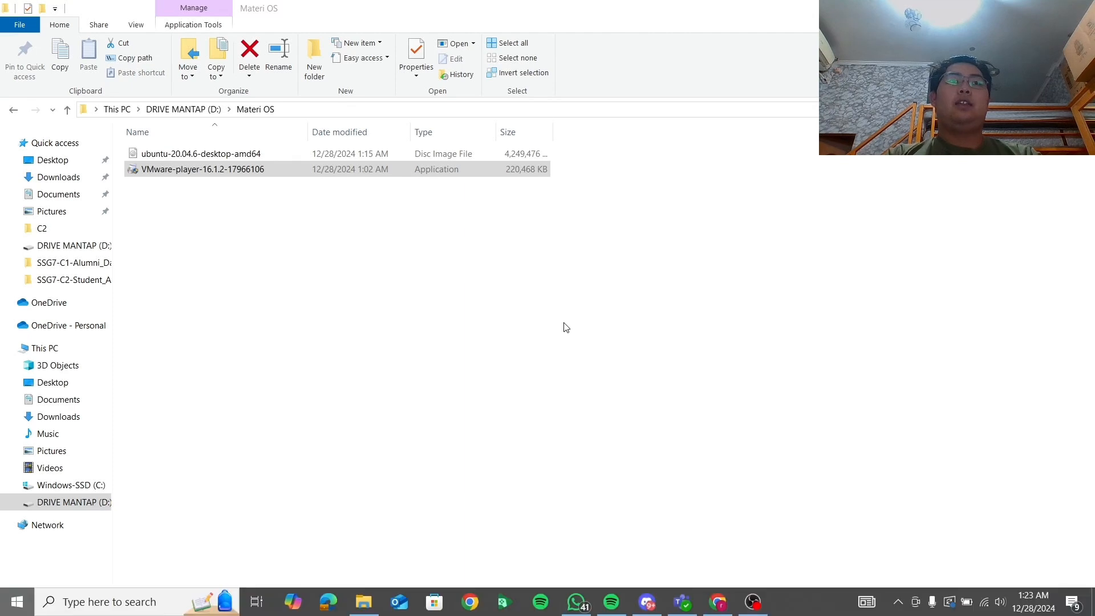
Launch VMware Workstation 16 Player from Windows search for 'vmware'.
key("super")
type("vmware")
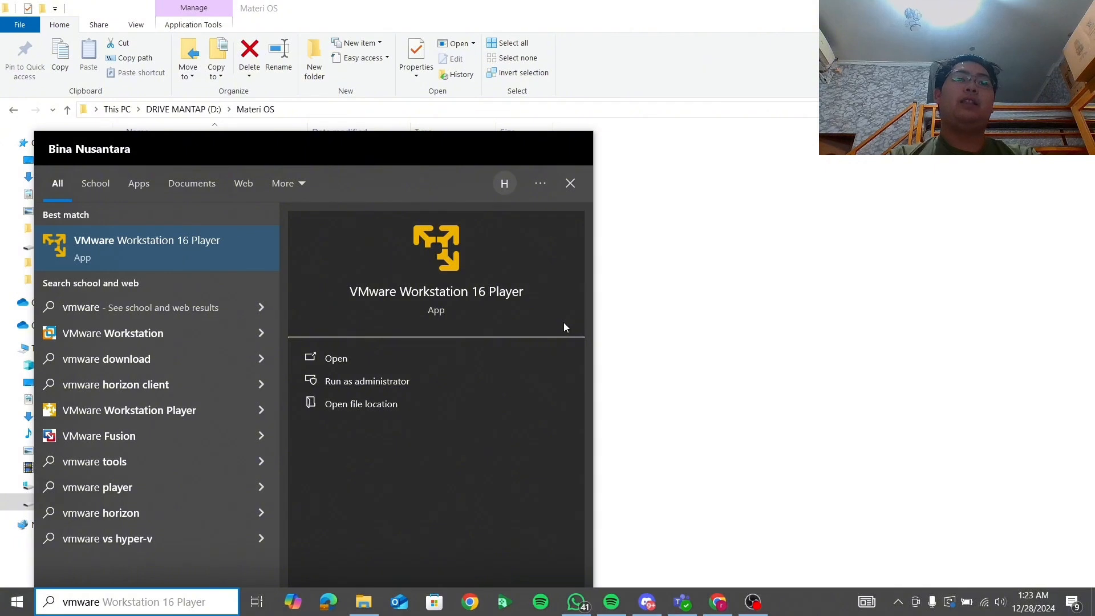
key("Return")
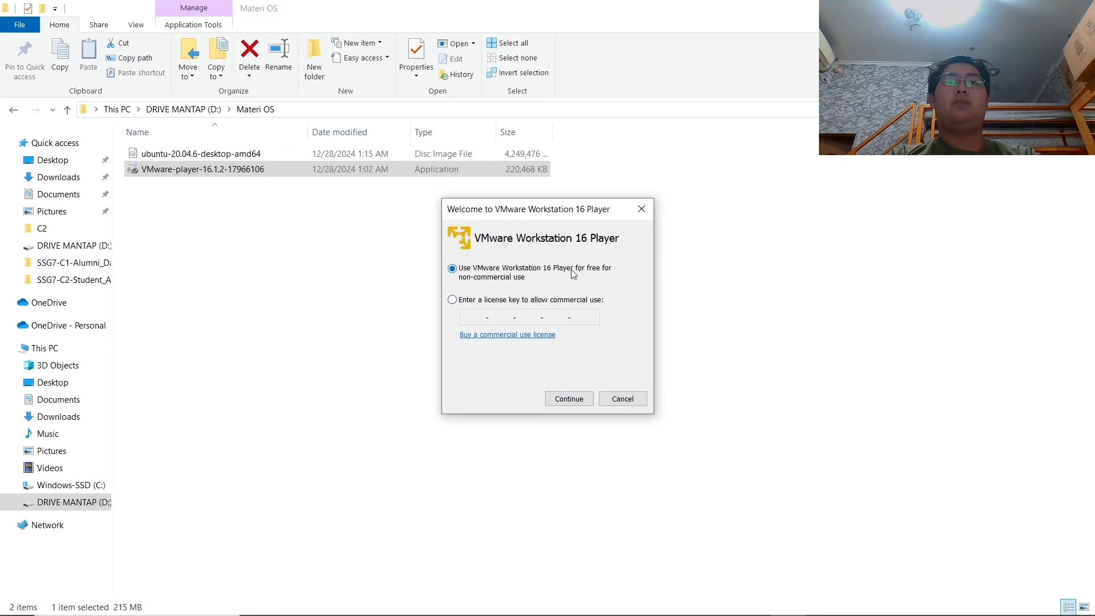
Choose free non-commercial use, move the Player window right, and defer the version 17 update.
left_click(565, 399)
left_click(569, 399)
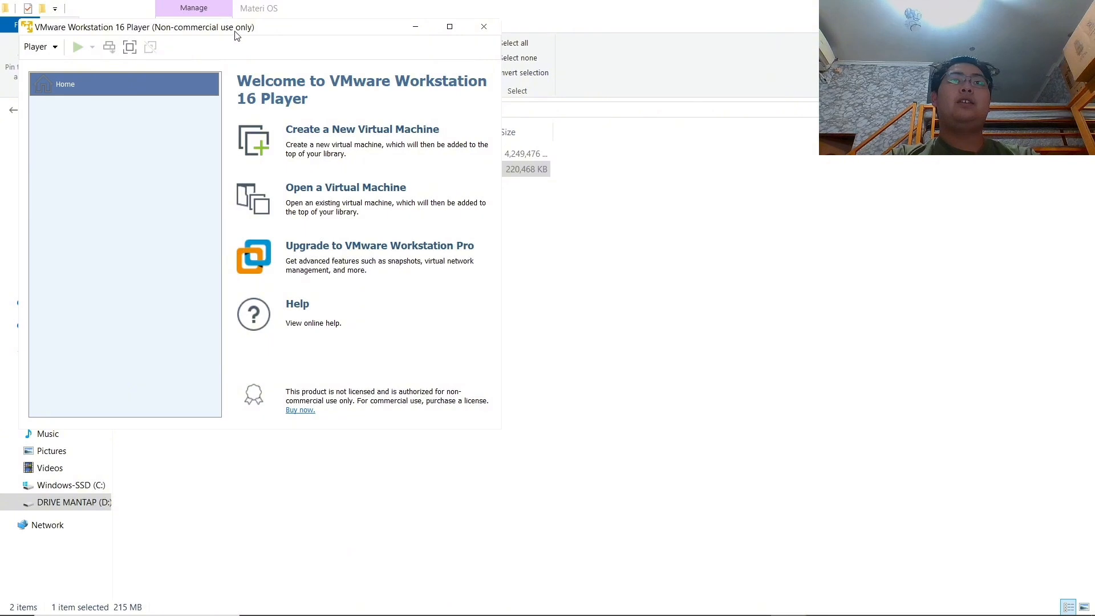
left_click_drag(236, 35, 581, 86)
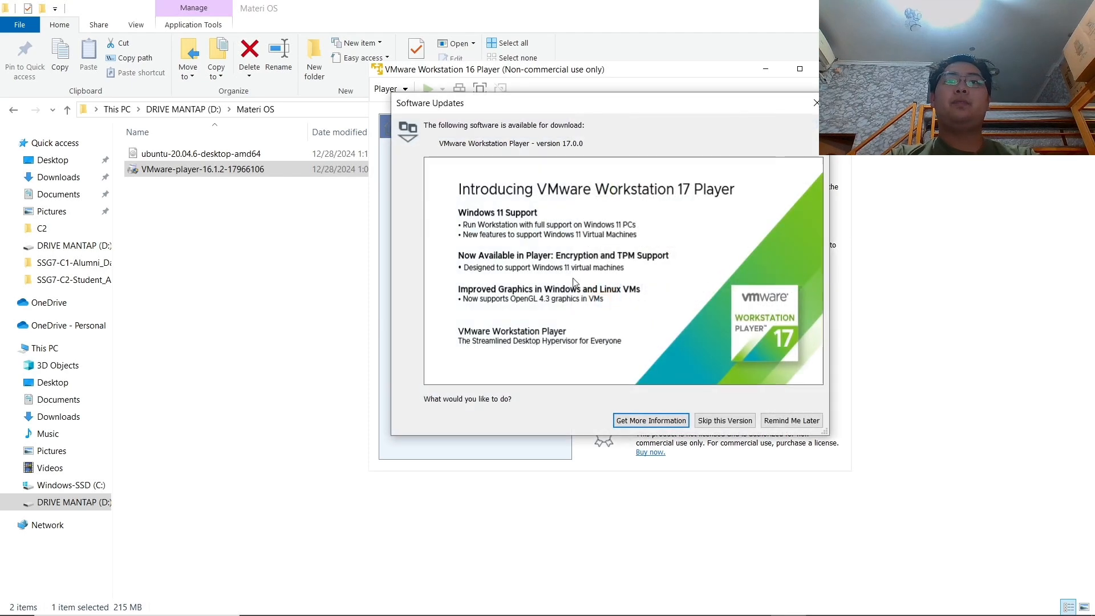
left_click(790, 421)
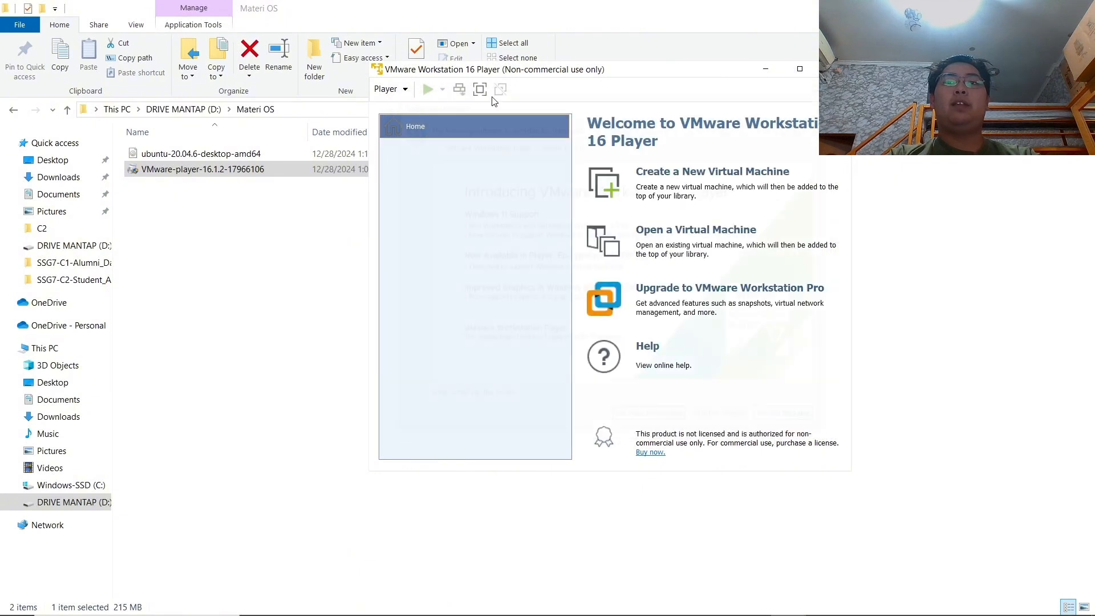
Start a new virtual machine using ubuntu-20.04.6-desktop-amd64.iso from D:\Materi OS as installer image.
left_click(713, 180)
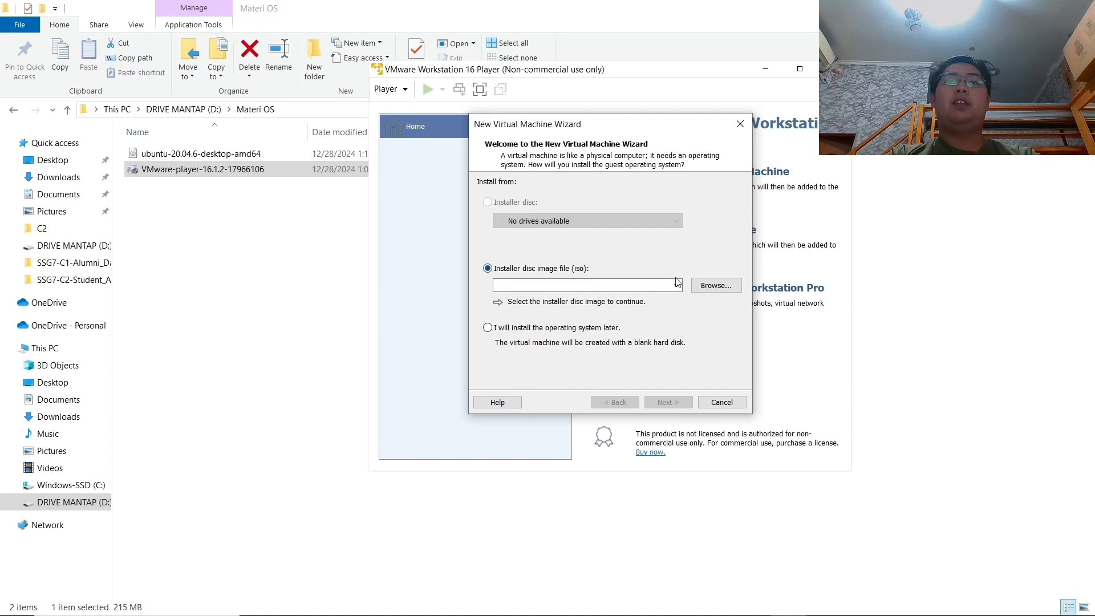
left_click(715, 286)
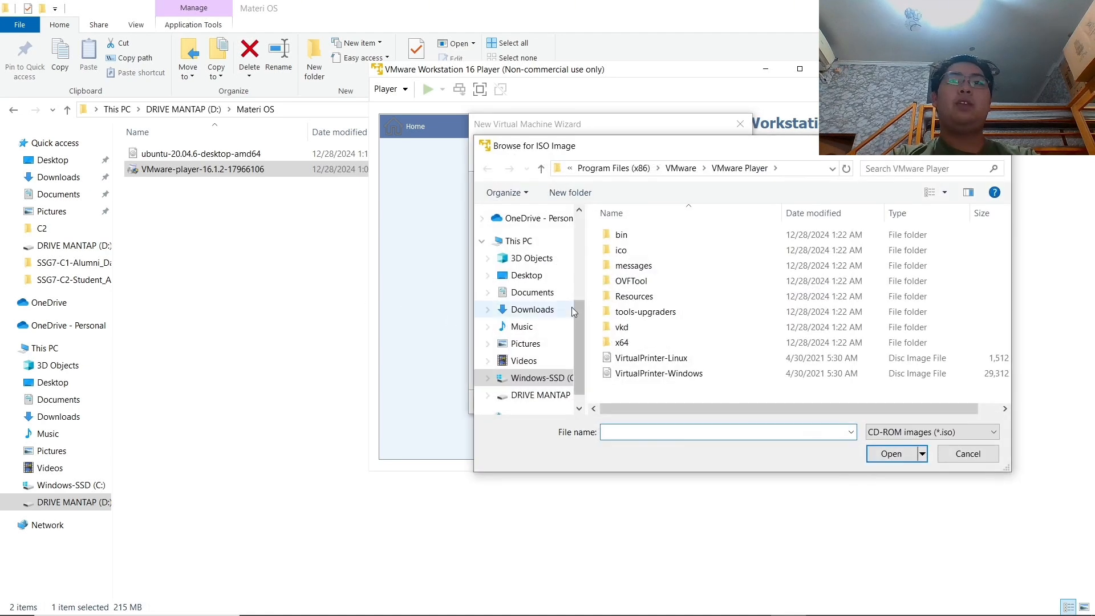
left_click(532, 396)
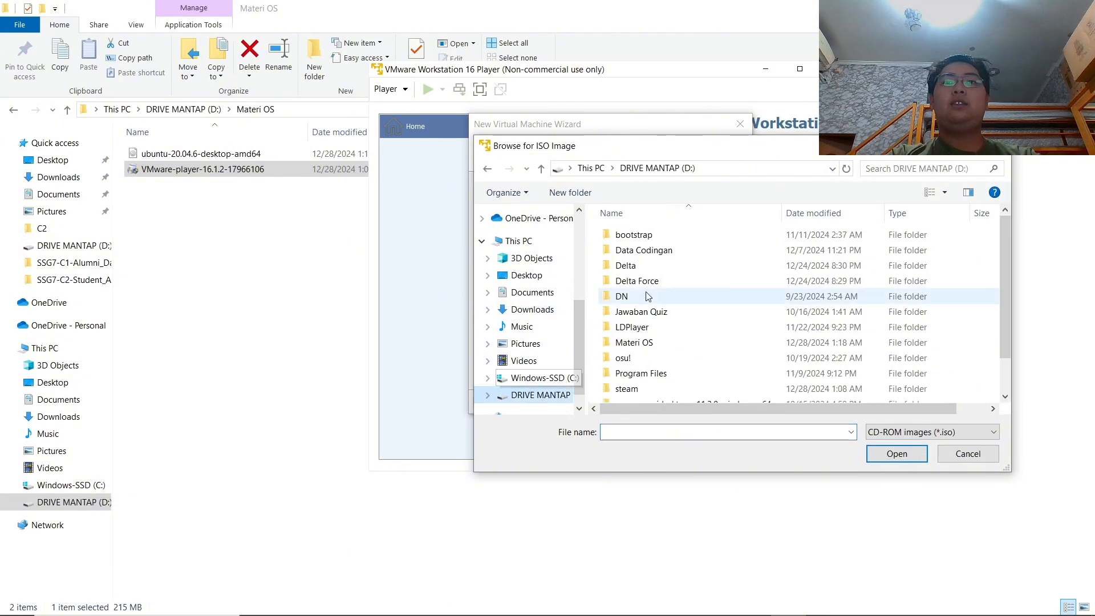
key("m")
key("Return")
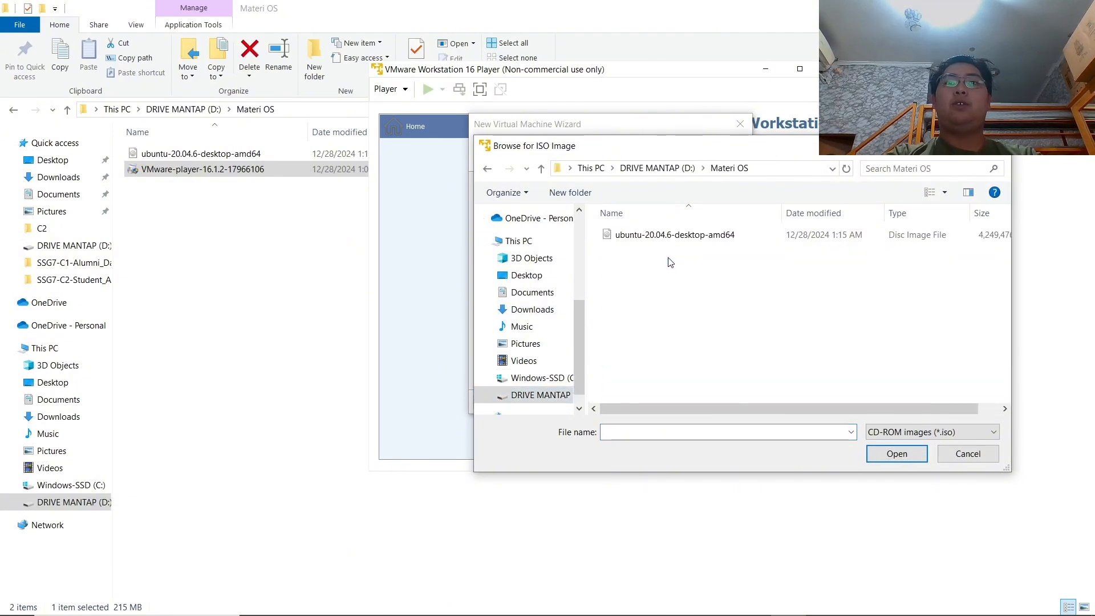
left_click(679, 235)
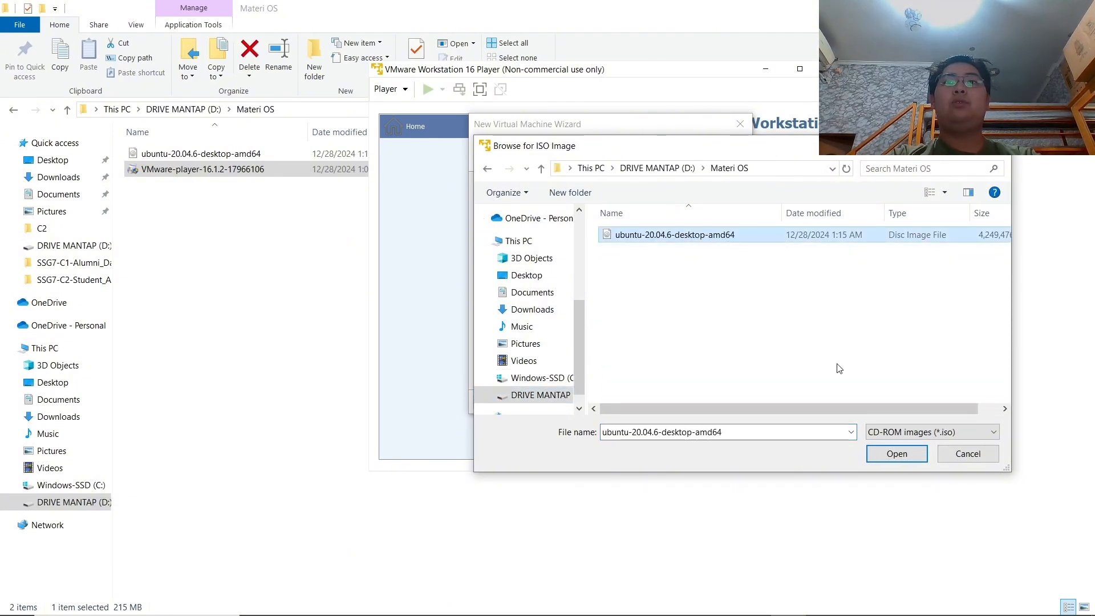
left_click(885, 465)
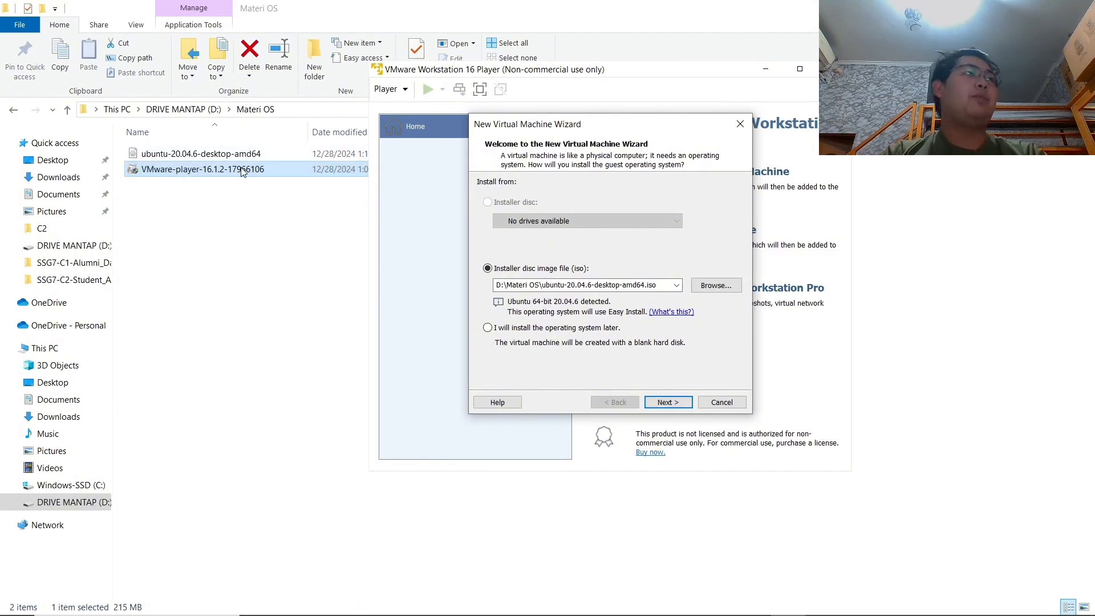
Enter the Linux account's user name and password, confirmed, for Easy Install.
left_click(682, 405)
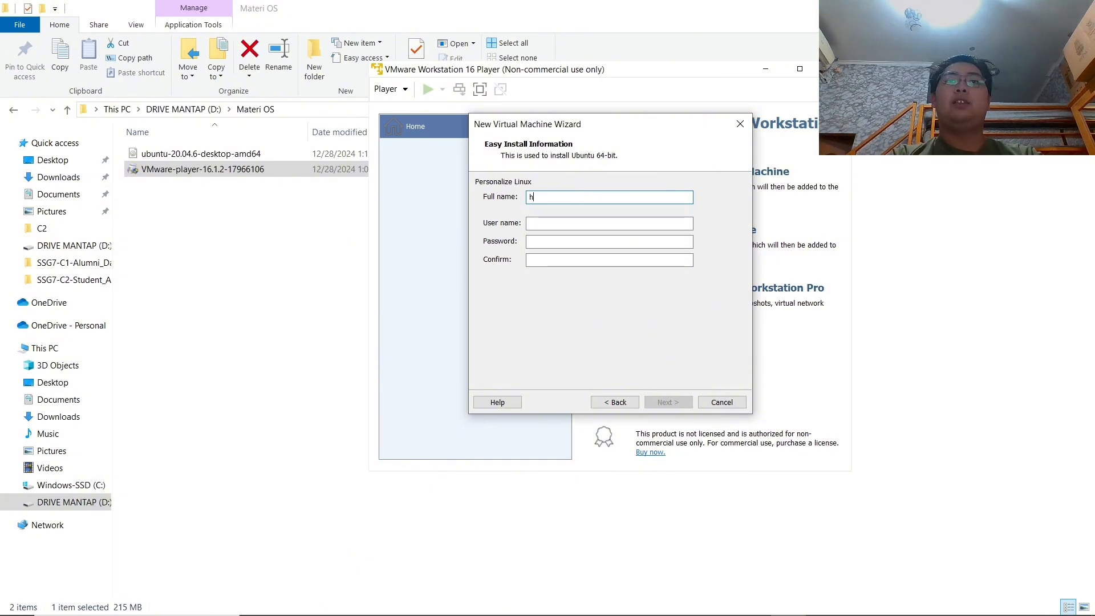
key("Tab")
type("hendri")
key("Tab")
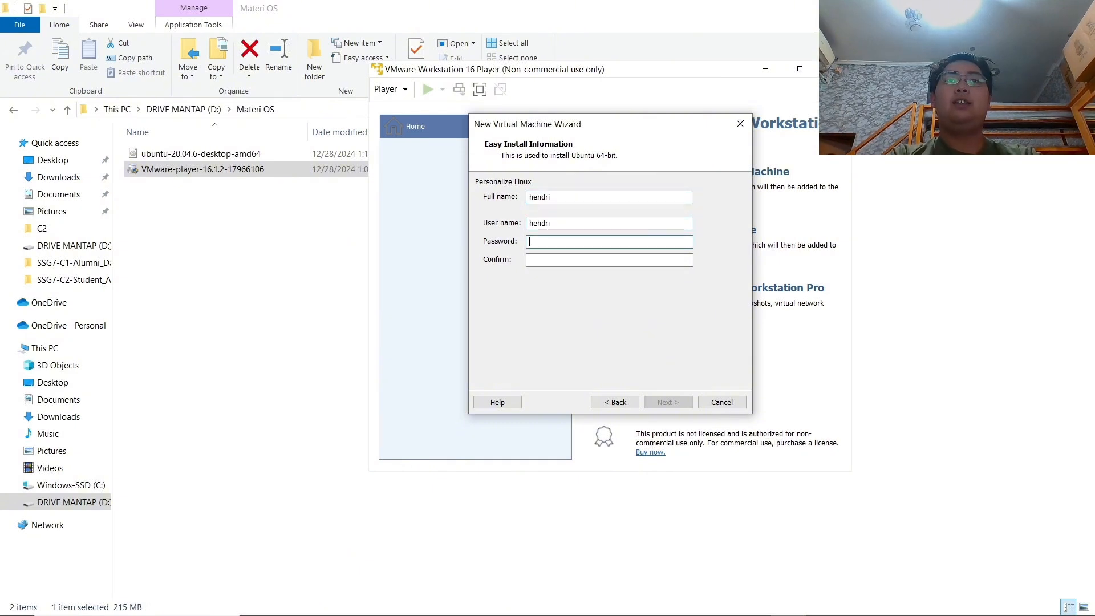
type("12345678")
key("Tab")
type("12345678")
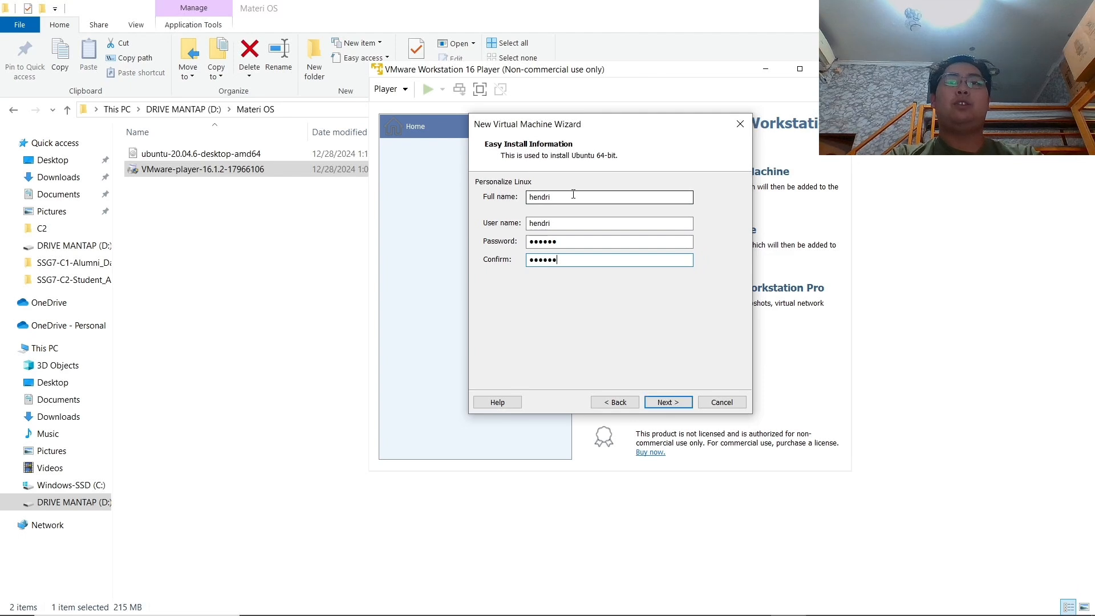
key("Return")
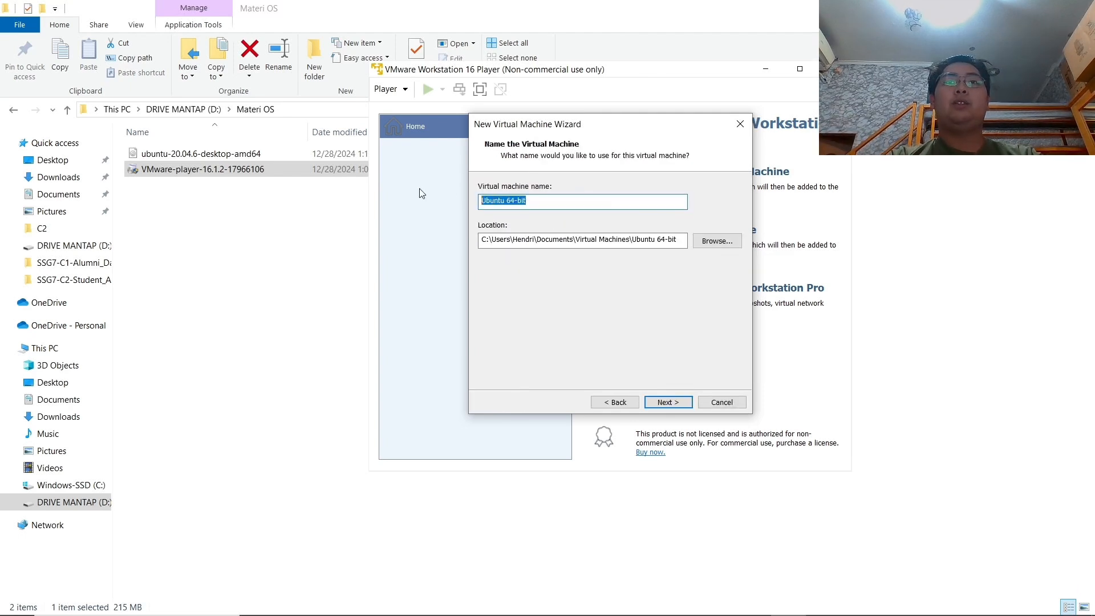
Name the virtual machine OS and set its location to D:\Materi OS.
key("BackSpace")
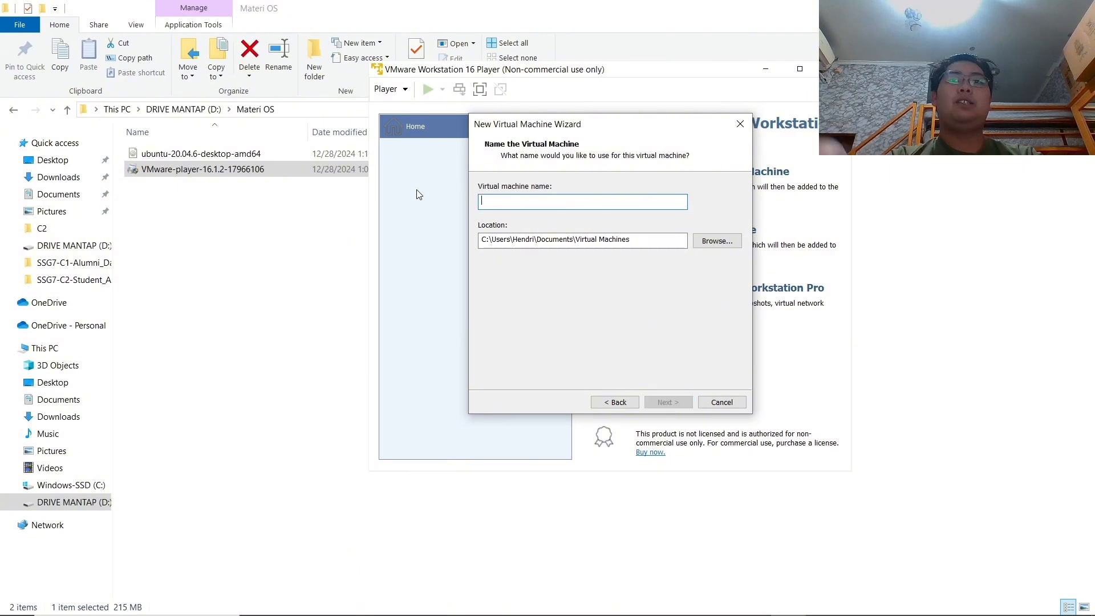
type("OS")
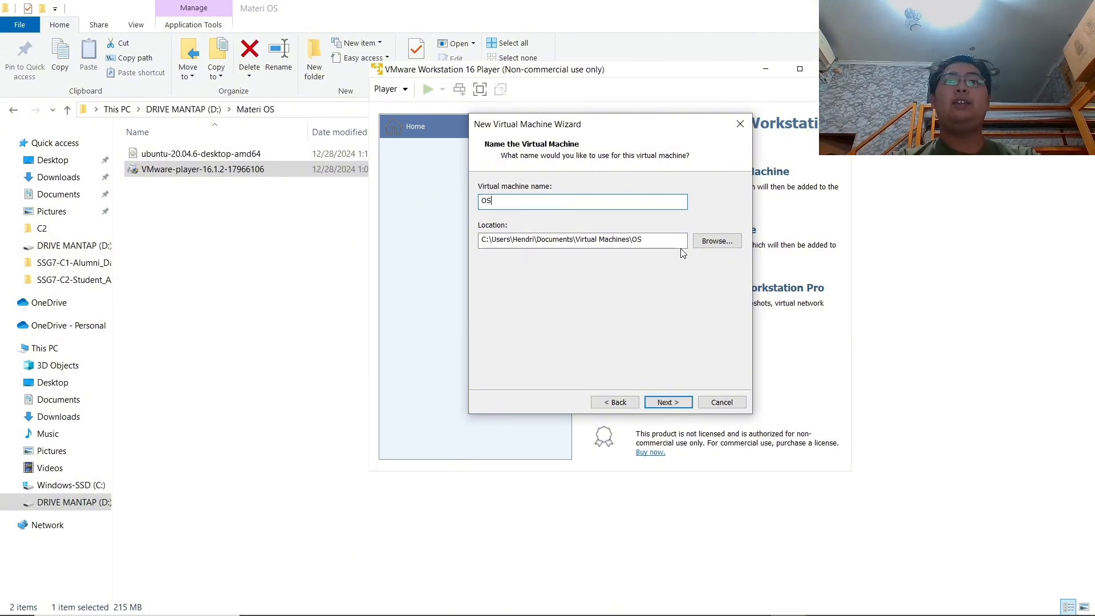
left_click(713, 241)
scroll(519, 331, "down", 2)
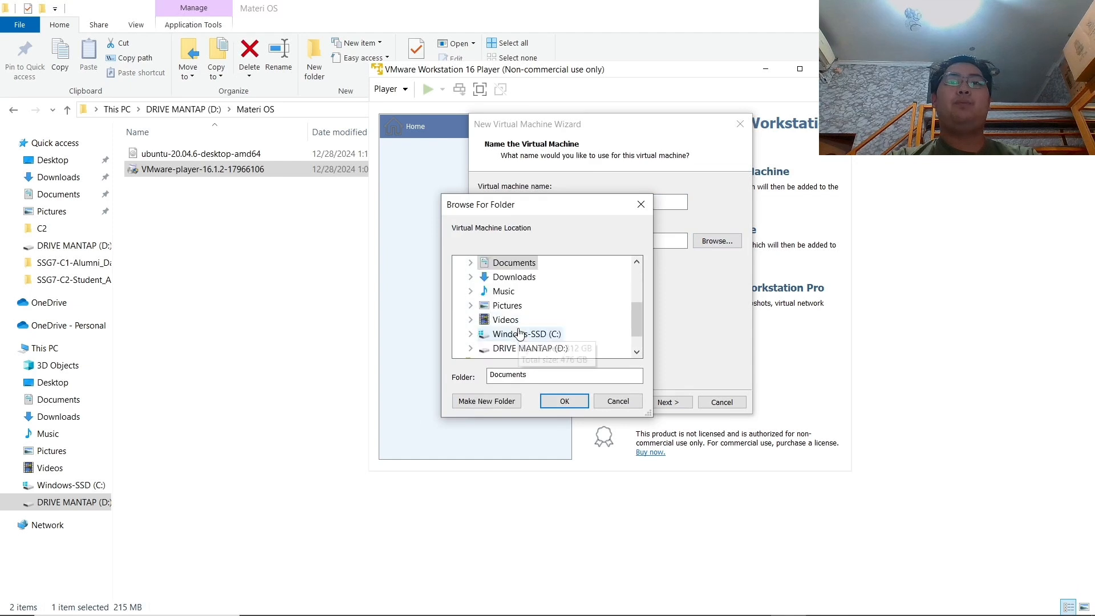
double_click(511, 347)
scroll(532, 298, "down", 3)
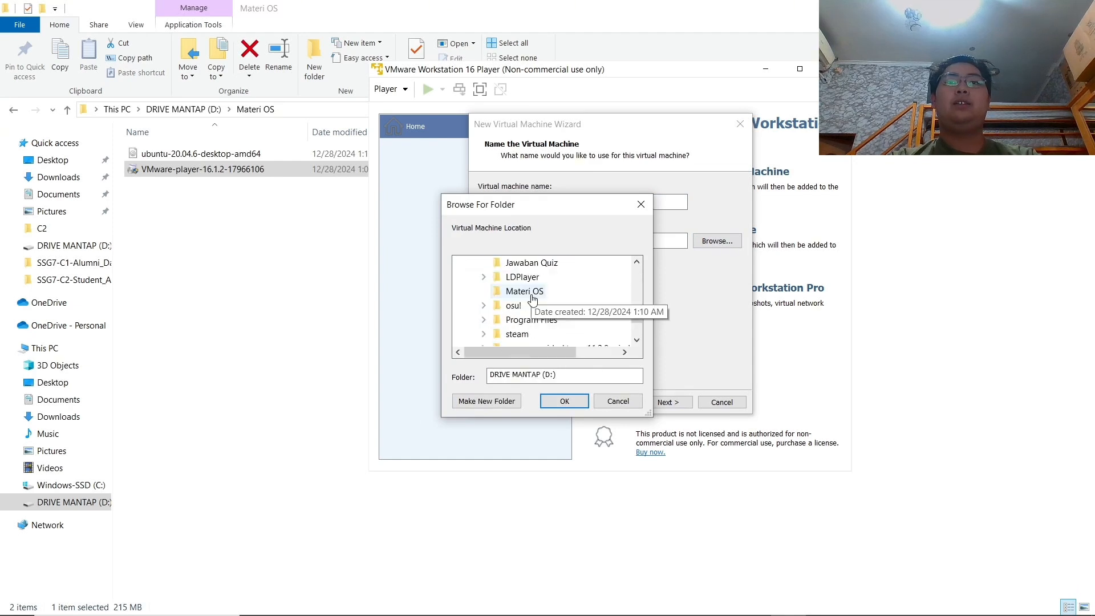
left_click(527, 292)
left_click(568, 401)
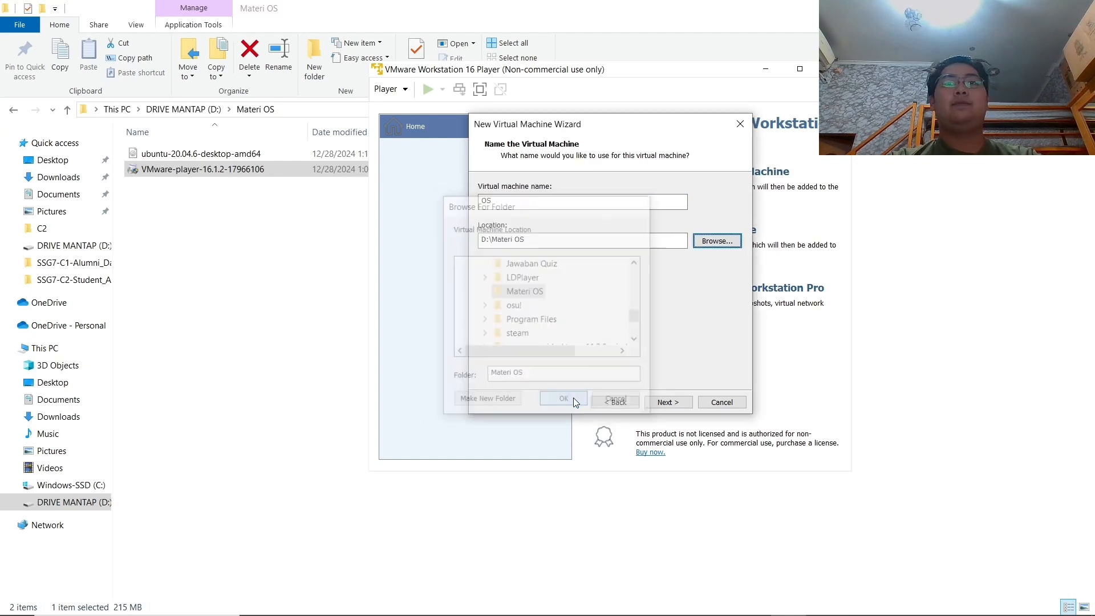
left_click(664, 402)
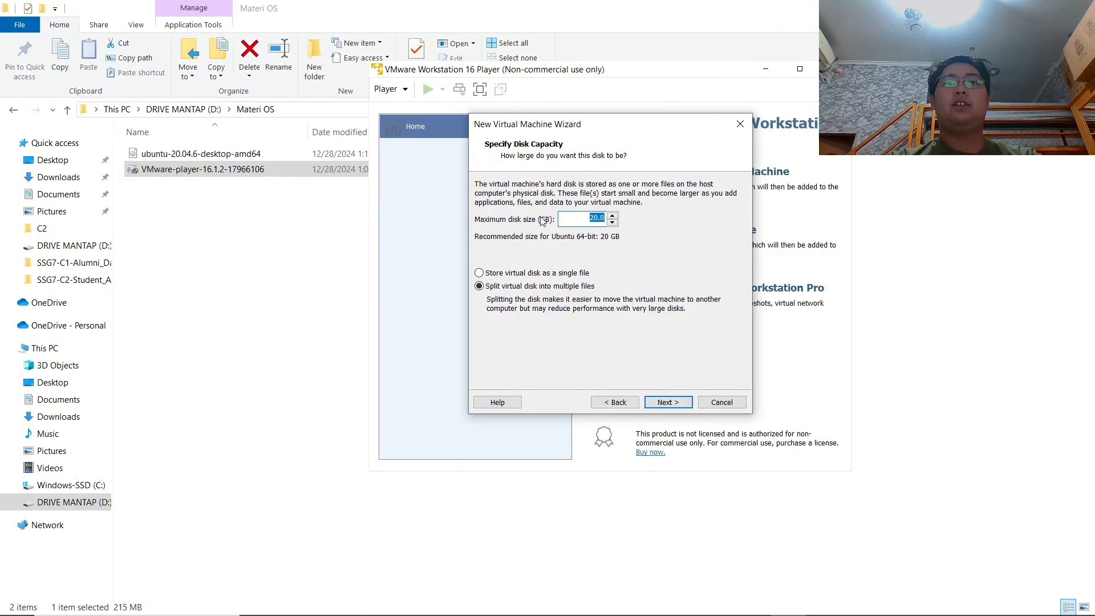
Keep the 20 GB maximum disk size with split files and continue.
left_click(568, 217)
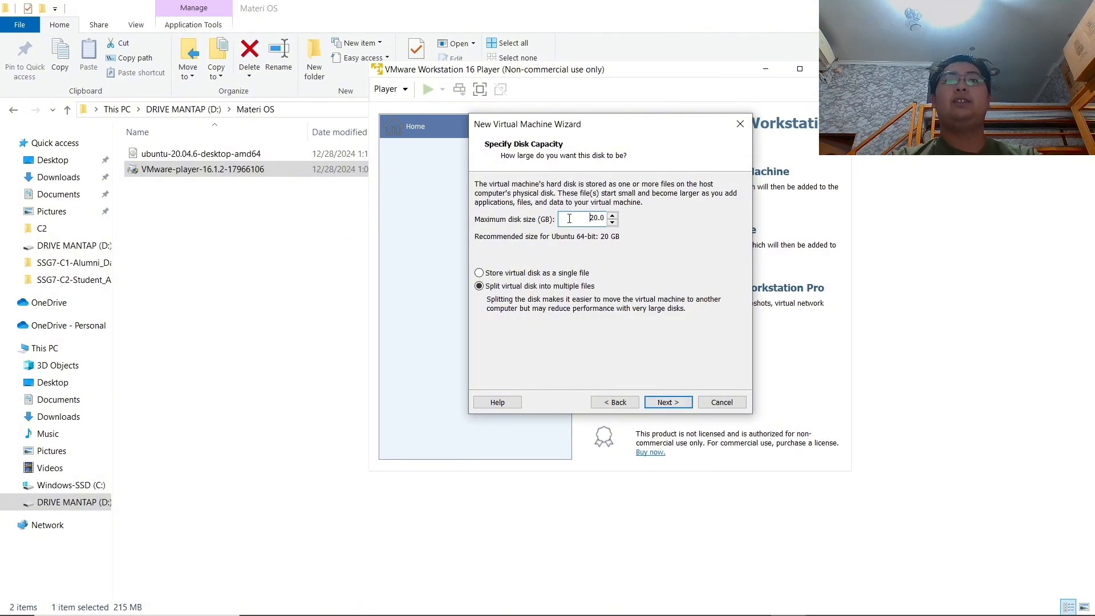
left_click_drag(569, 219, 609, 220)
left_click(591, 217)
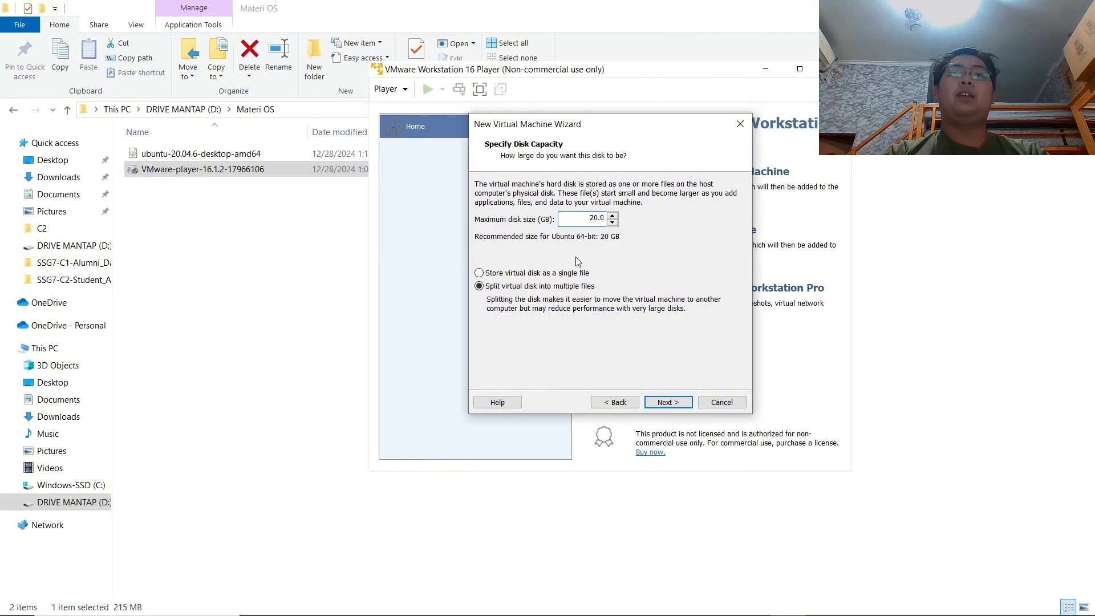
left_click(658, 397)
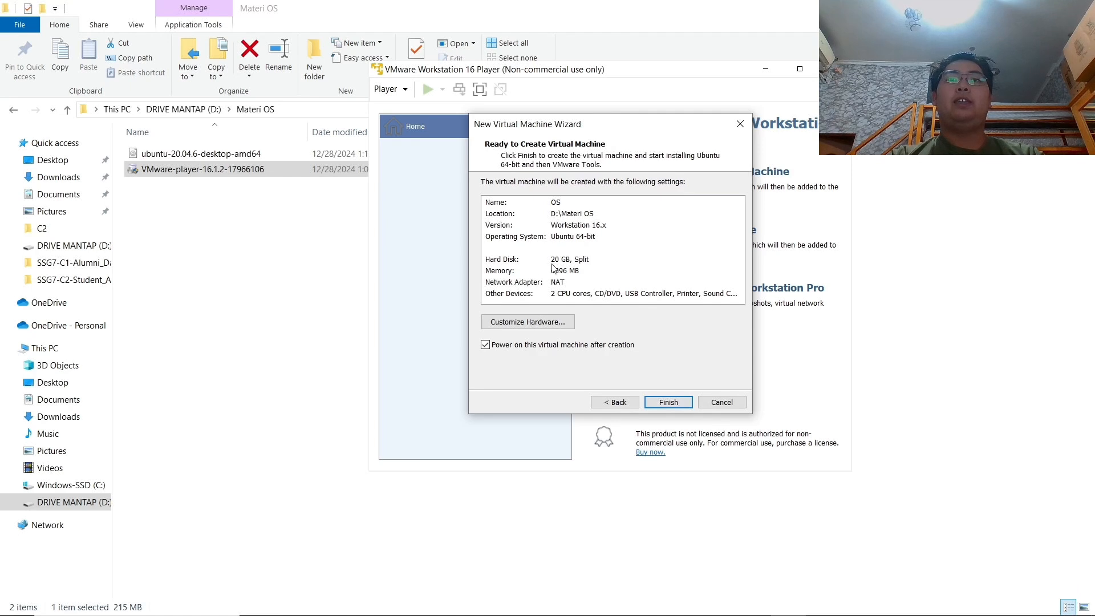
Review the summary: 4096 MB memory, NAT network adapter and other devices.
left_click(566, 282)
left_click(589, 293)
left_click(596, 283)
left_click(607, 270)
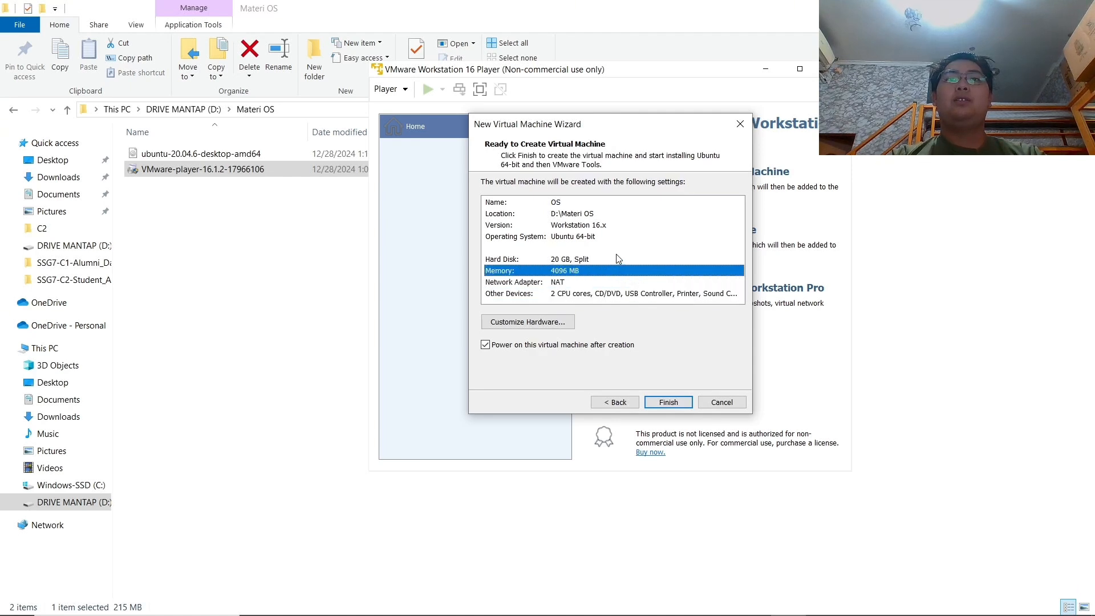
left_click_drag(616, 255, 664, 275)
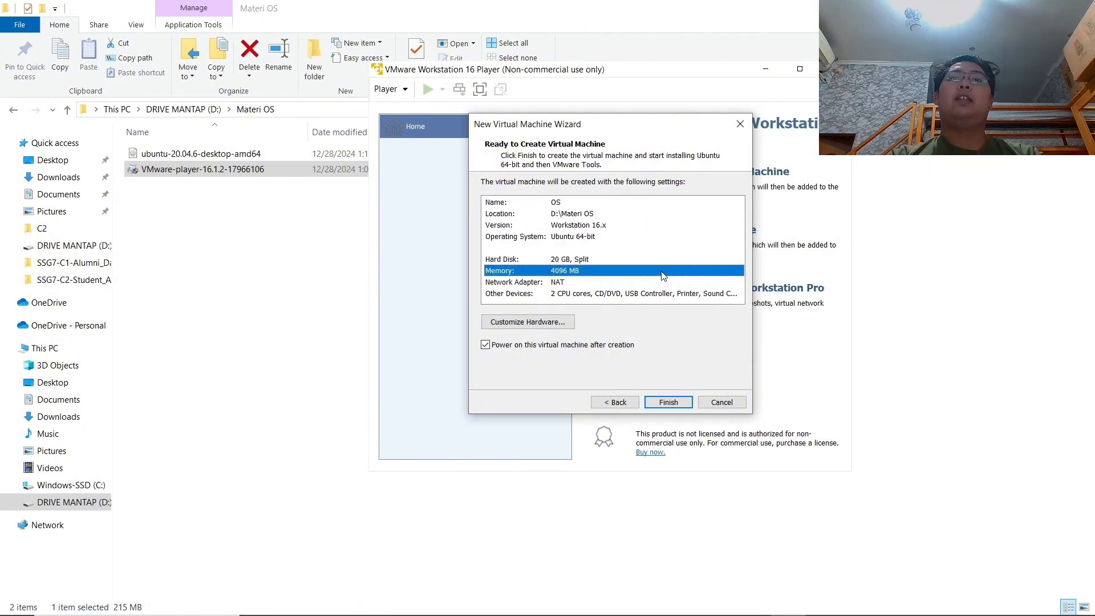
Create and power on the OS machine, postpone VMware Tools, and maximize the window.
left_click(663, 403)
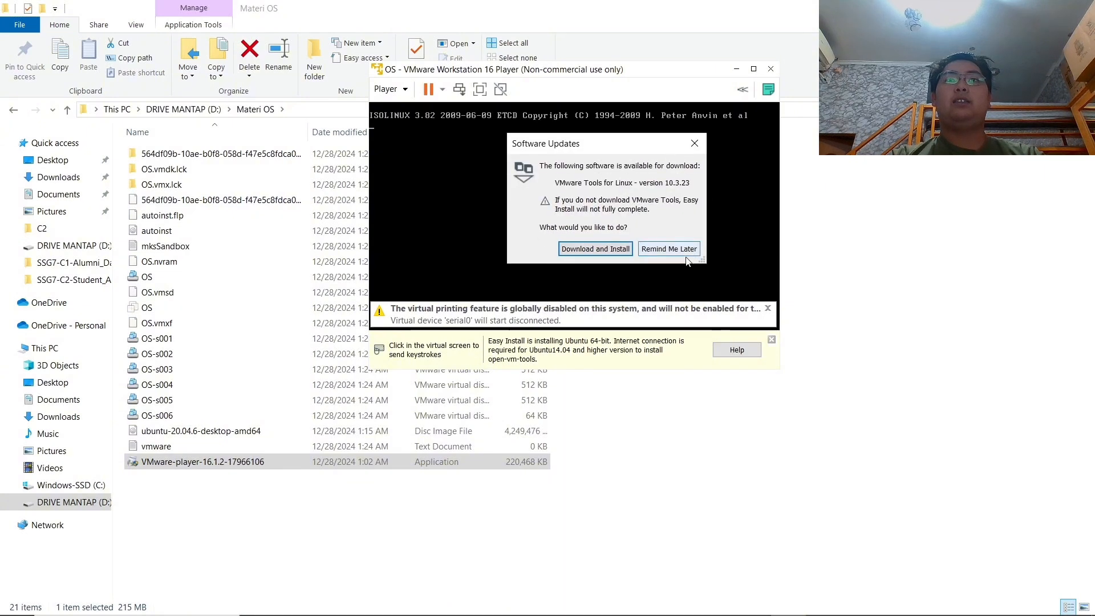
left_click(684, 253)
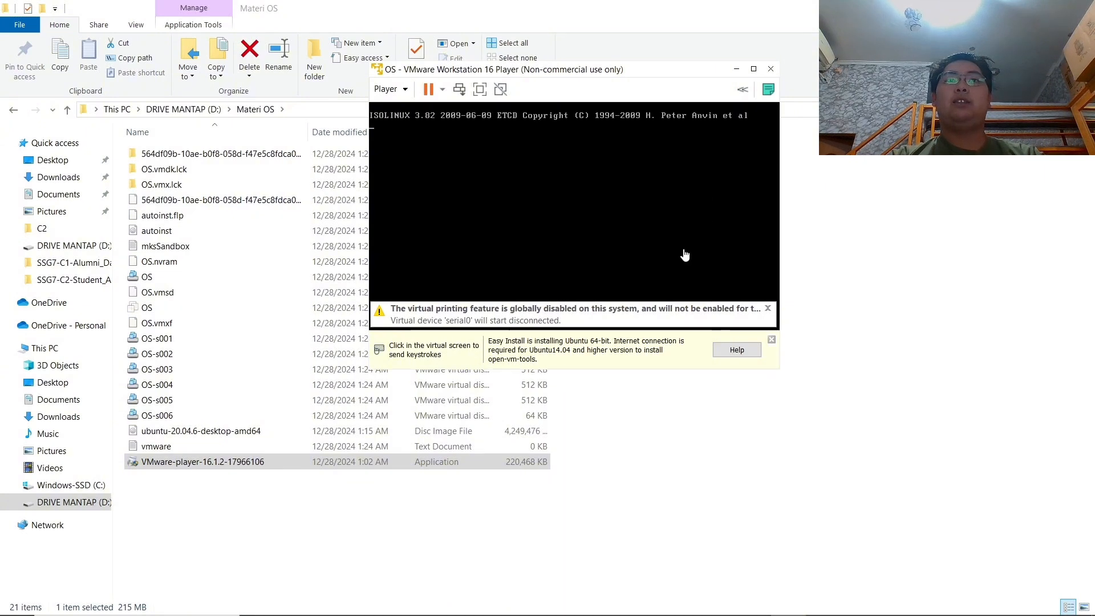
left_click(752, 69)
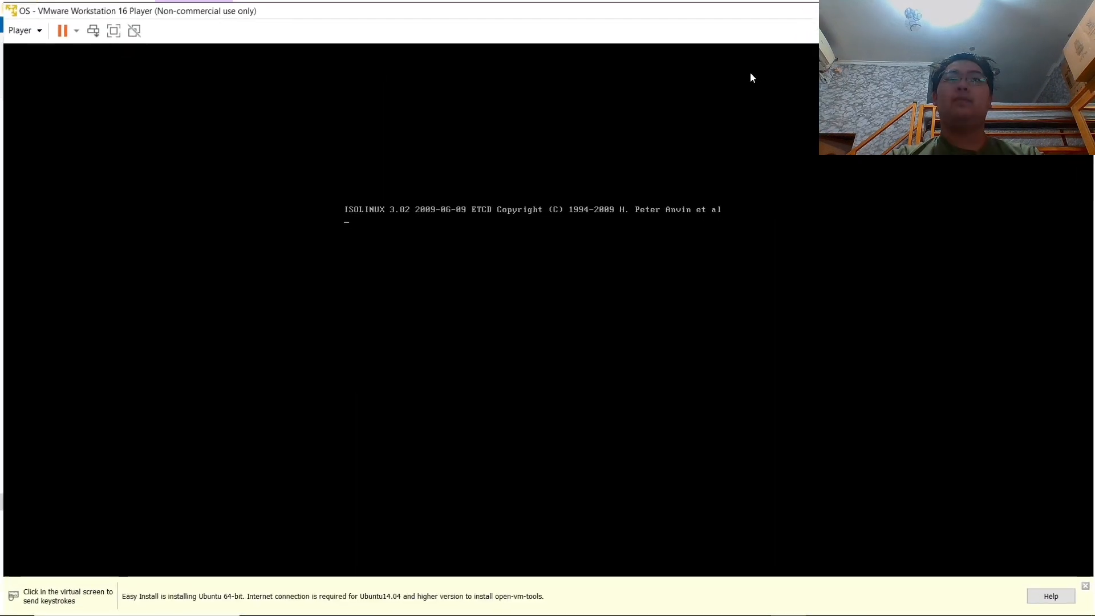
left_click(587, 261)
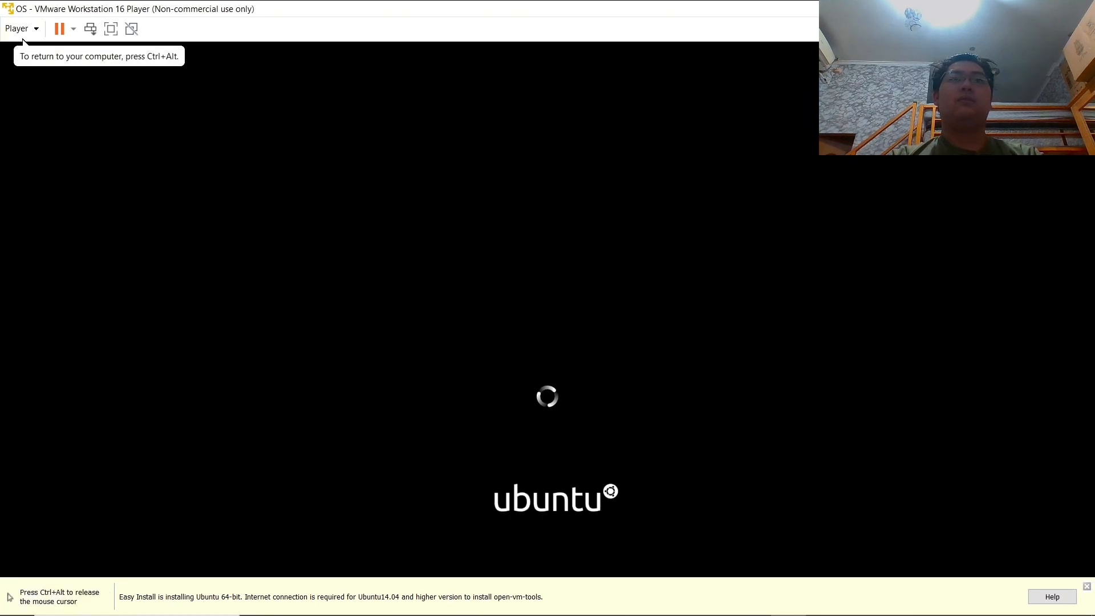
key("ctrl+alt")
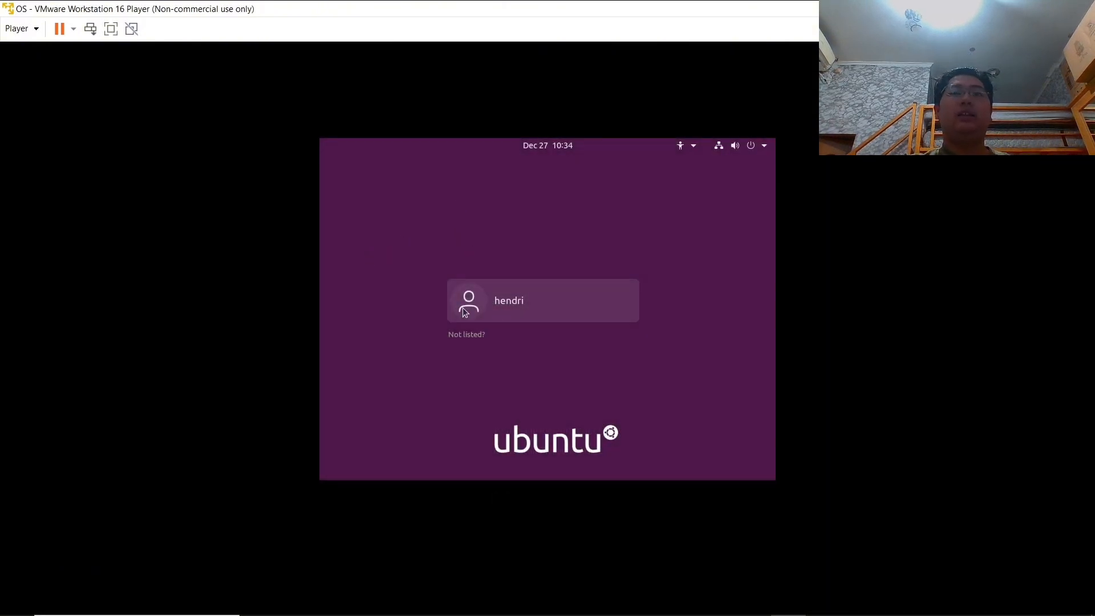
Log in to Ubuntu by choosing the user account and entering its password.
left_click(485, 299)
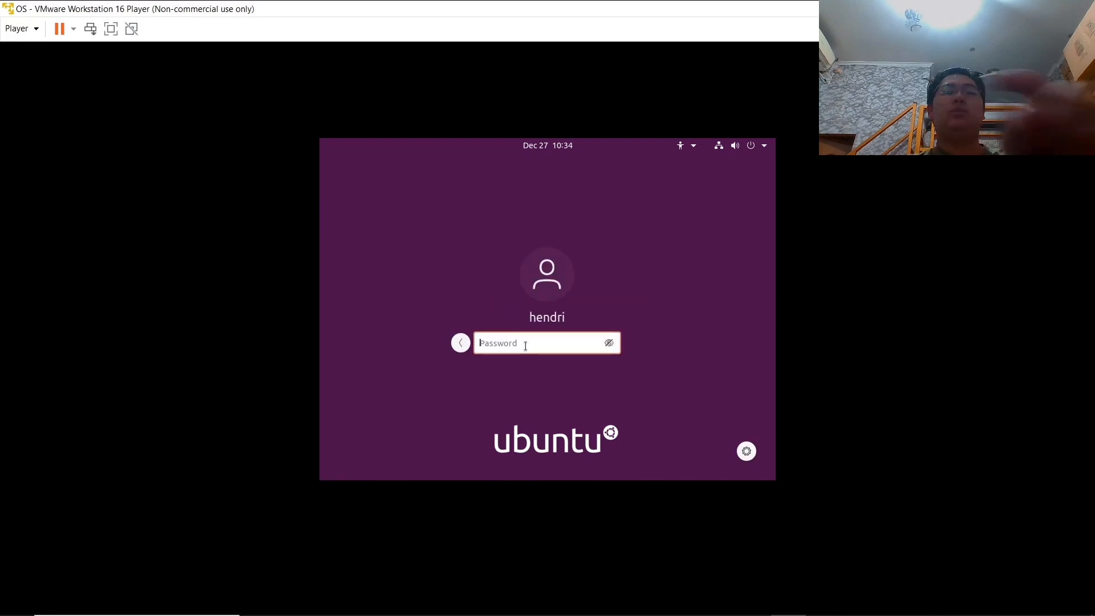
type("******")
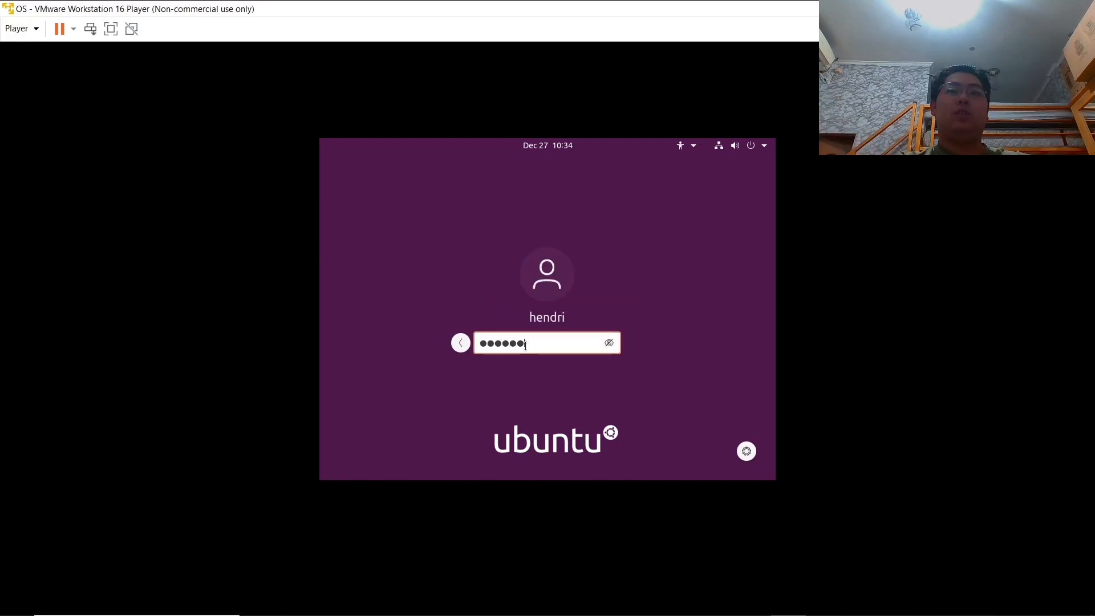
key("Return")
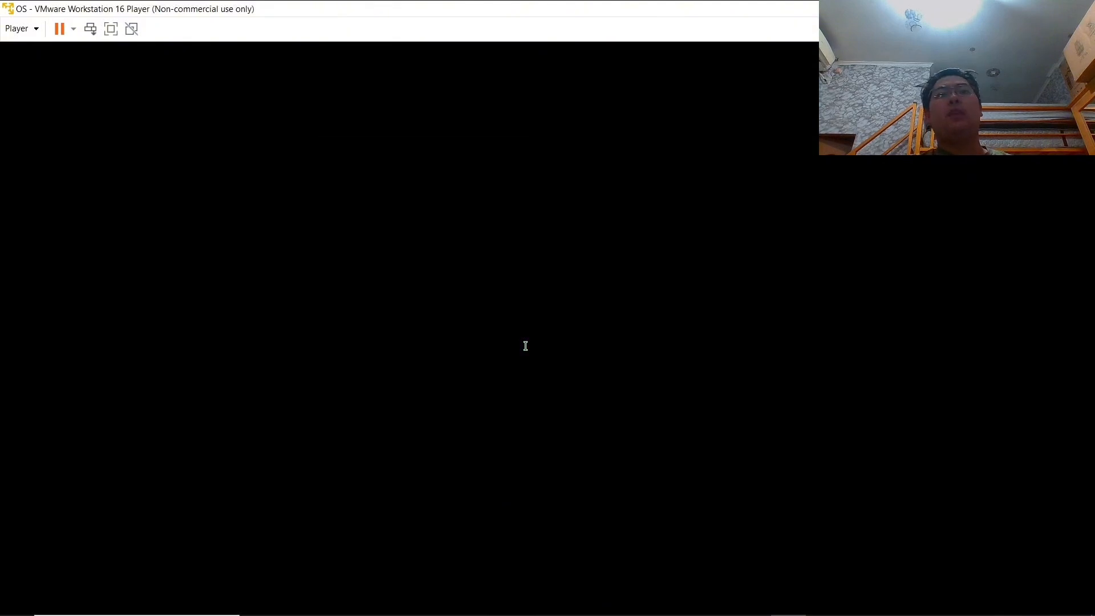